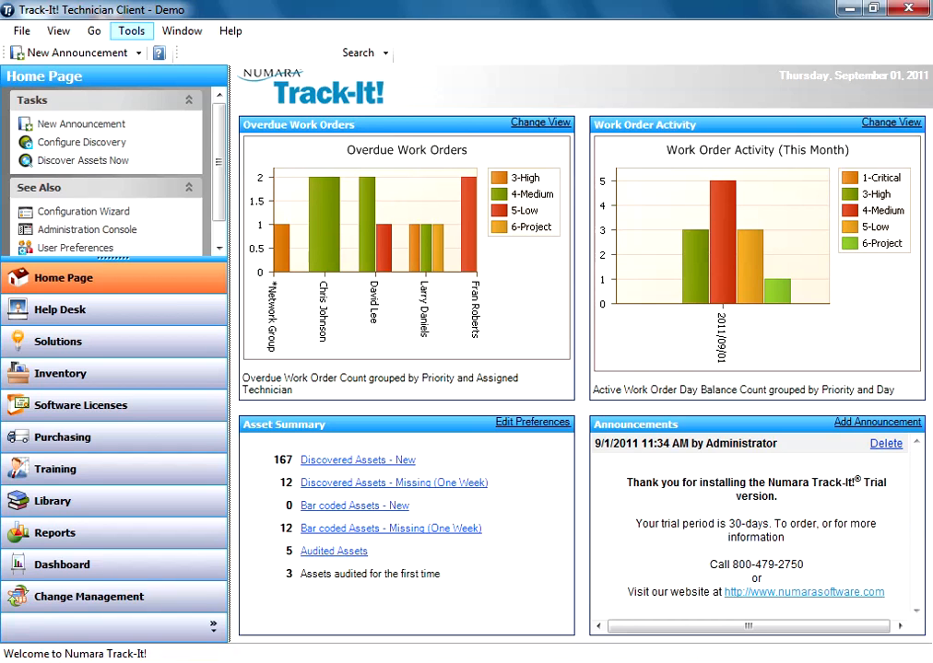
# Open the Directory Service settings of the Directory Importer in the Administration Console's configuration
pyautogui.click(130, 30)
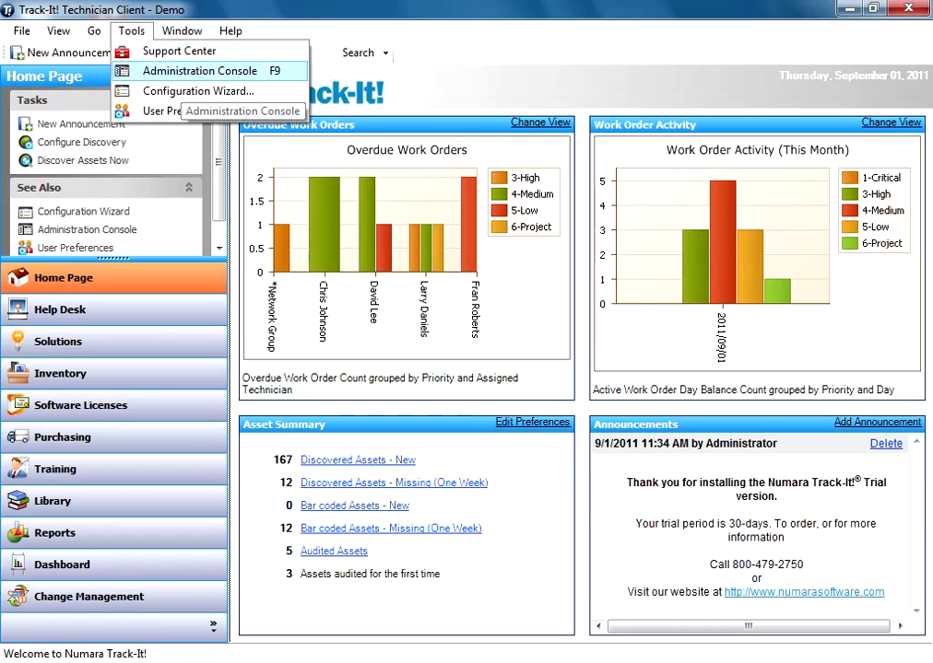
pyautogui.click(189, 71)
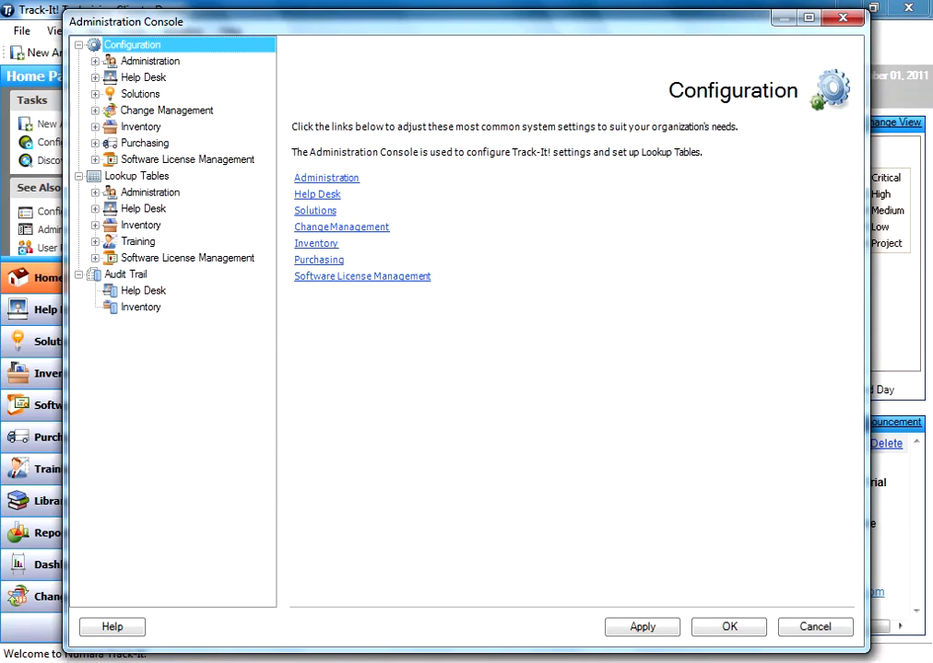
pyautogui.click(95, 62)
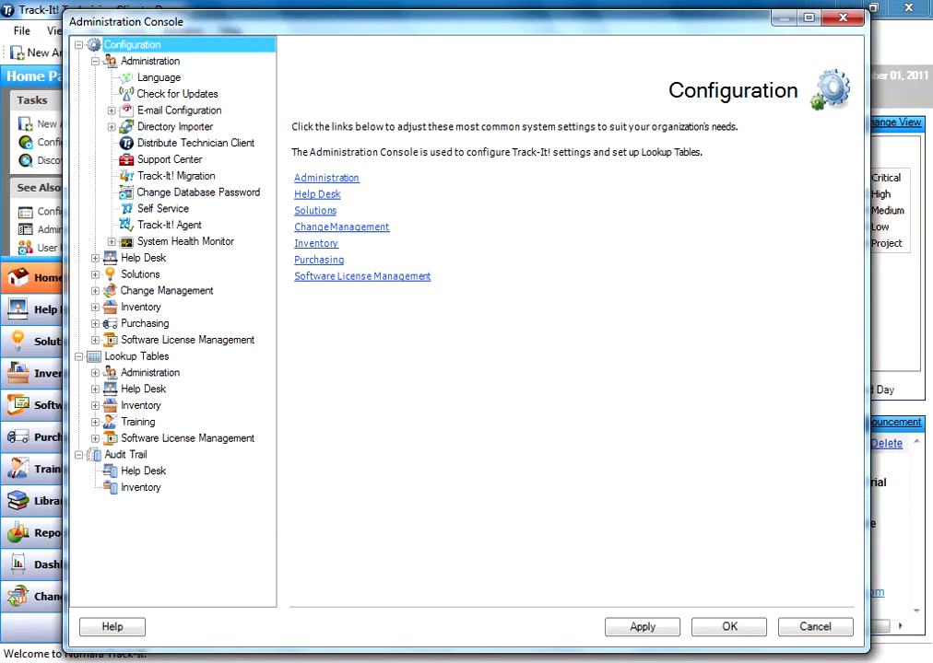
pyautogui.click(111, 127)
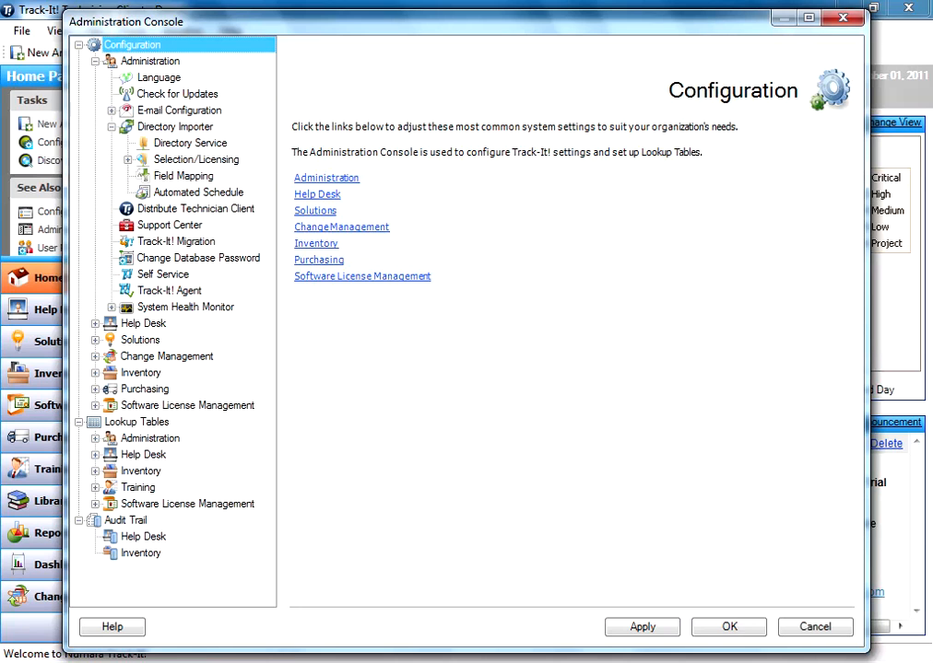
pyautogui.click(190, 144)
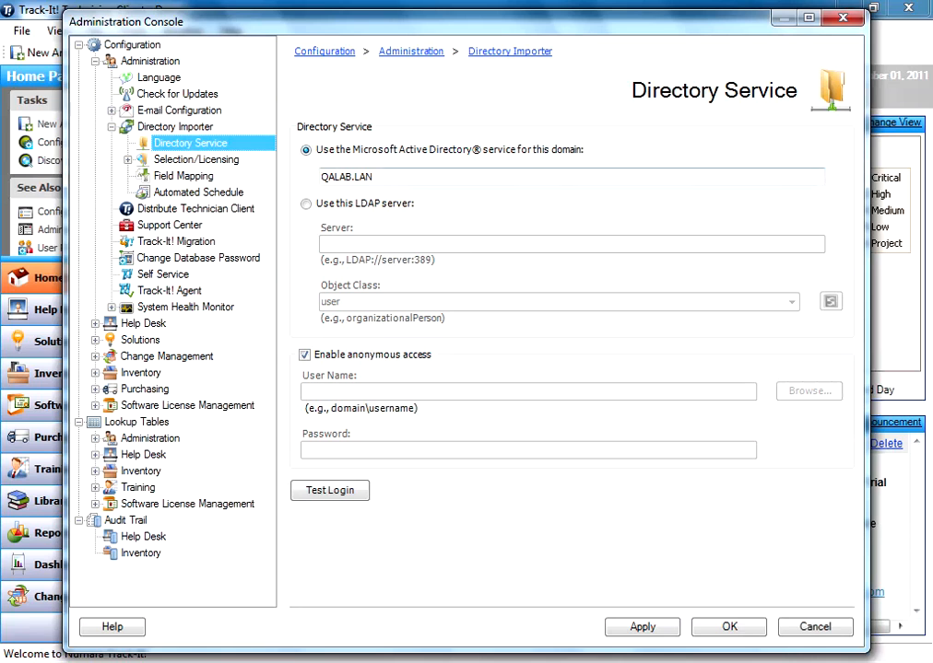
# Test the directory service login for the QALAB.LAN Active Directory domain using anonymous access
pyautogui.click(373, 177)
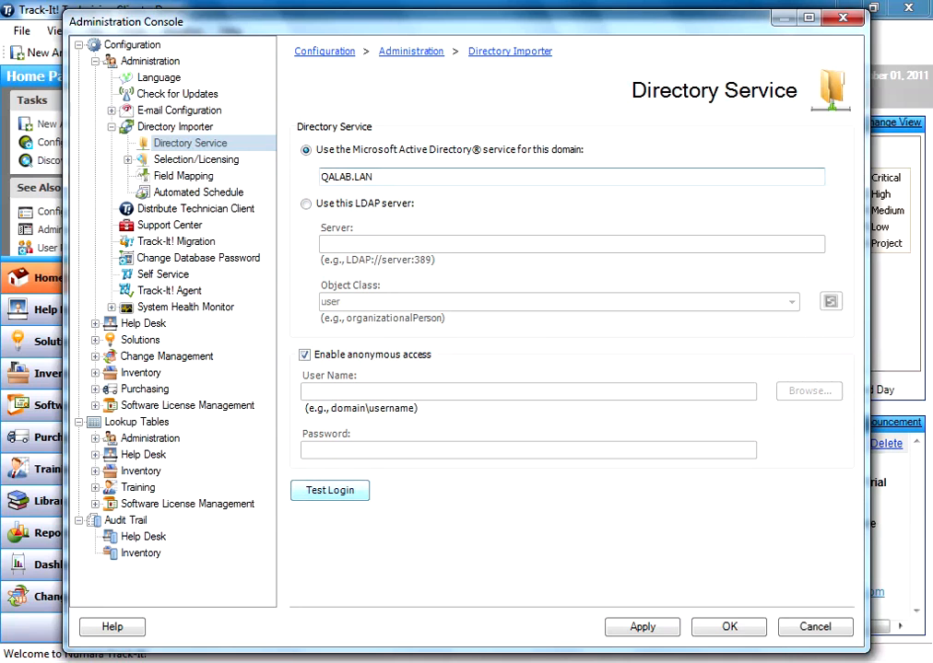
pyautogui.click(329, 490)
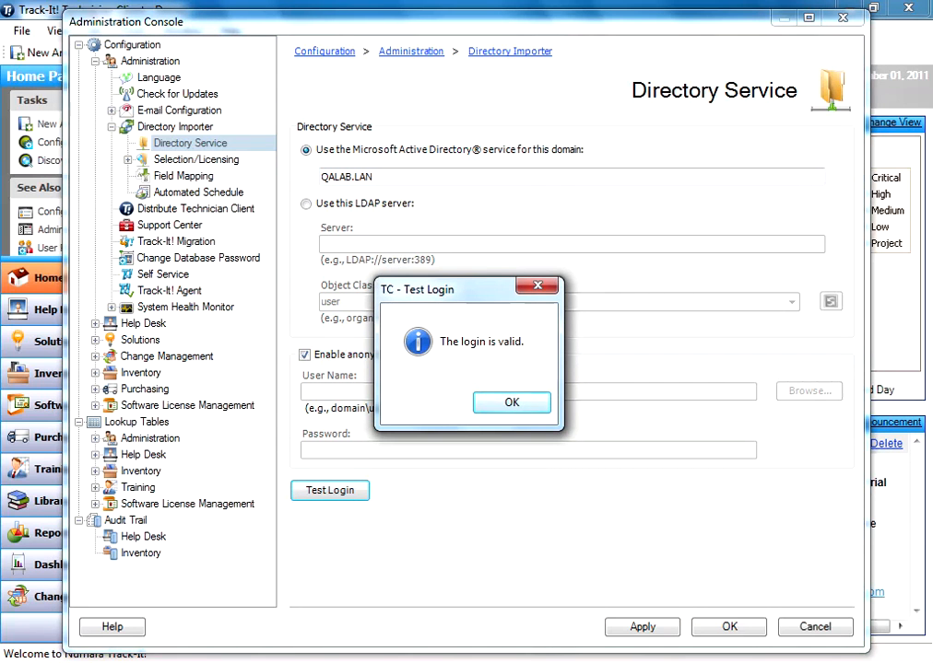
pyautogui.press('Return')
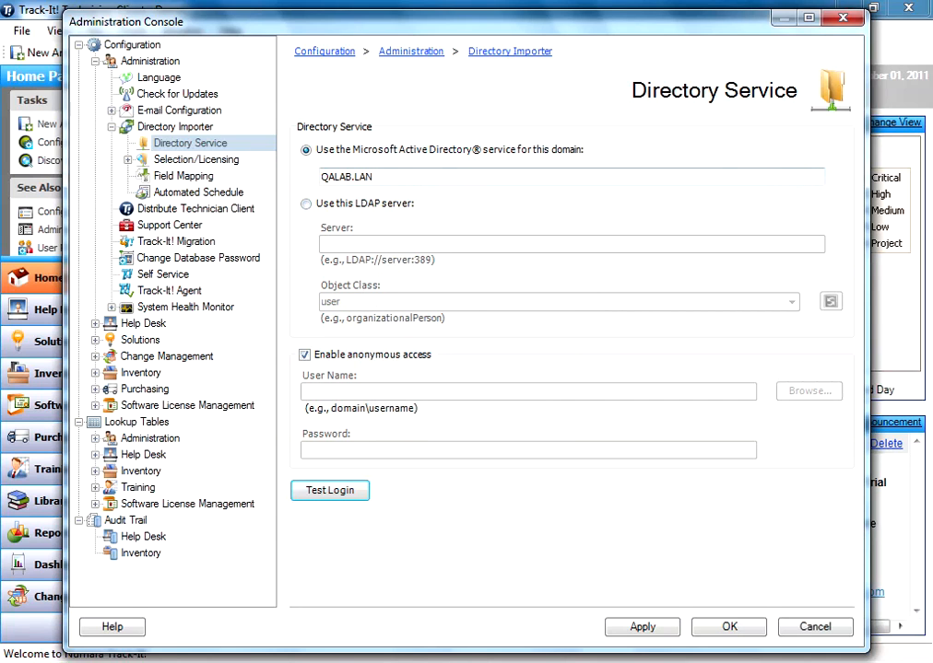
pyautogui.click(376, 176)
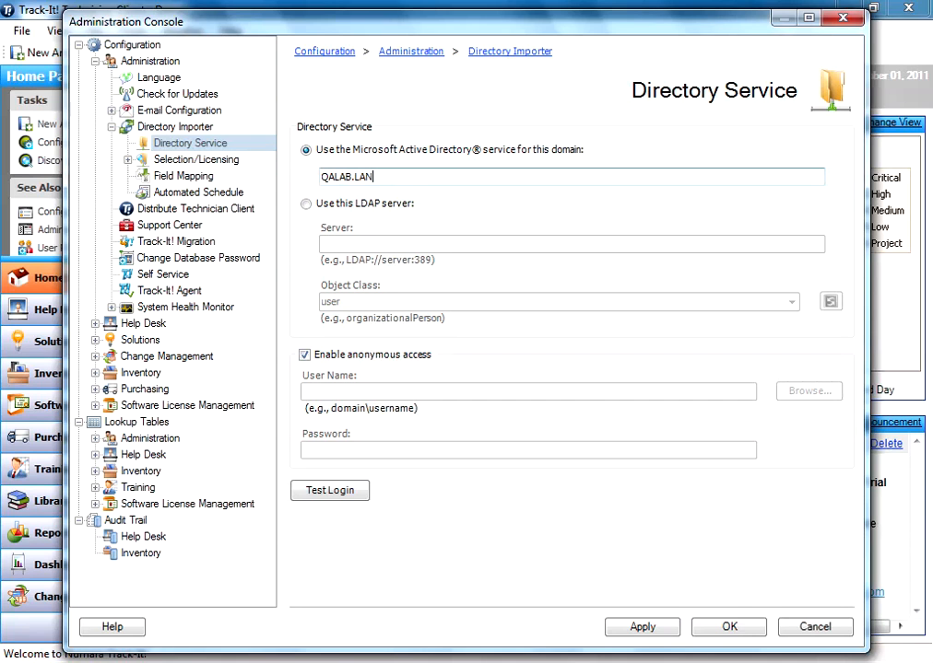
# View the Directory Importer's Selection/Licensing page and open its Users group selection
pyautogui.click(196, 159)
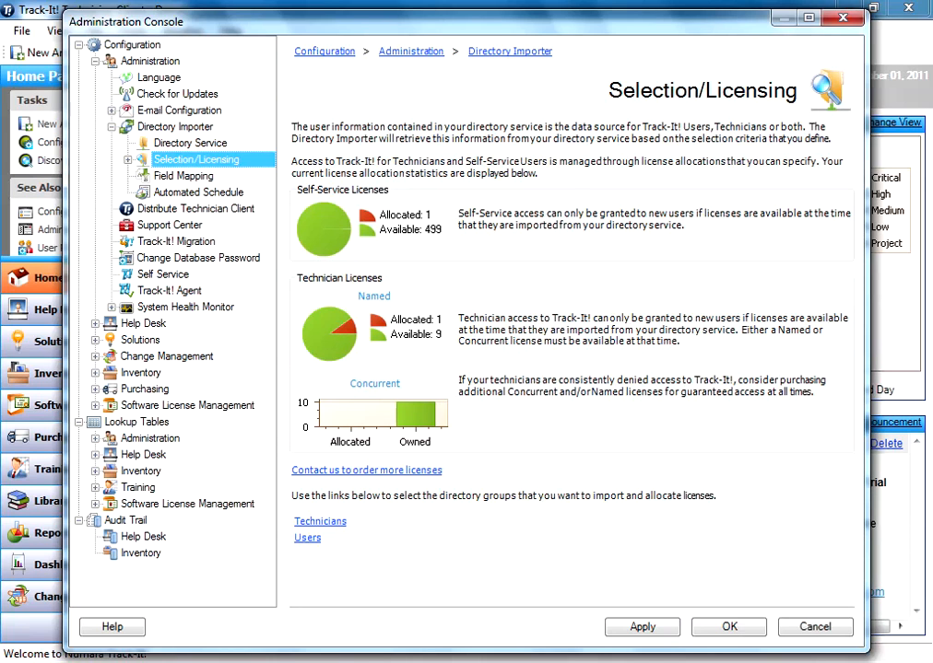
pyautogui.click(128, 160)
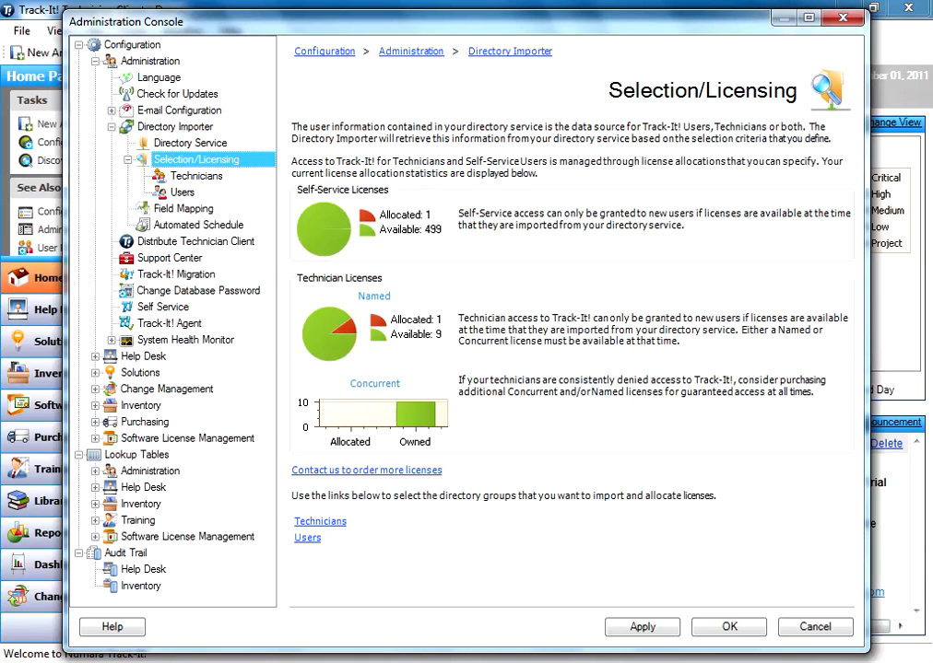
pyautogui.click(183, 193)
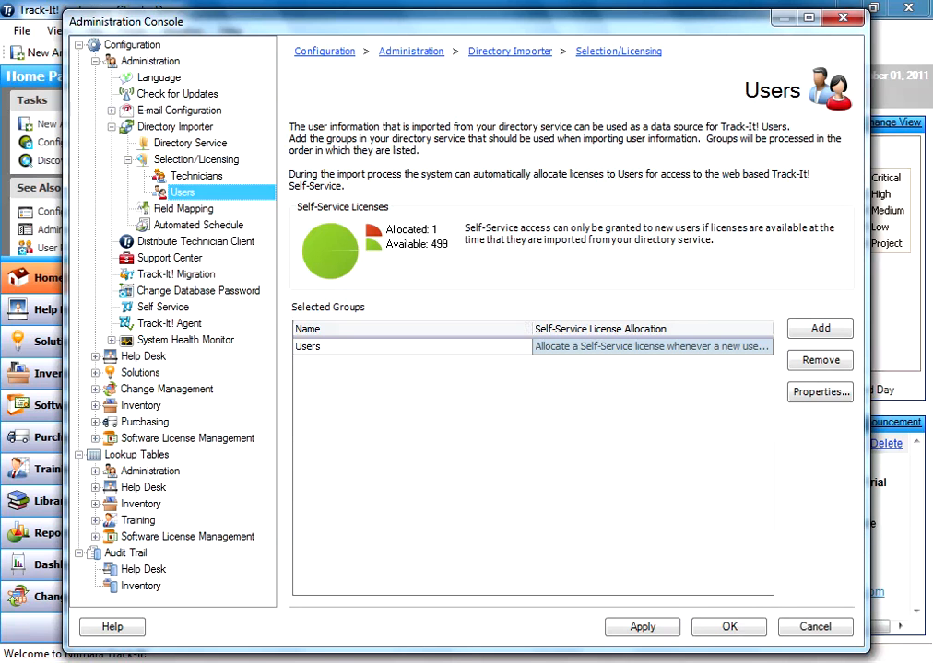
# Browse the directory groups available for user import without adding any, and select the existing Users group in the selected groups
pyautogui.click(820, 328)
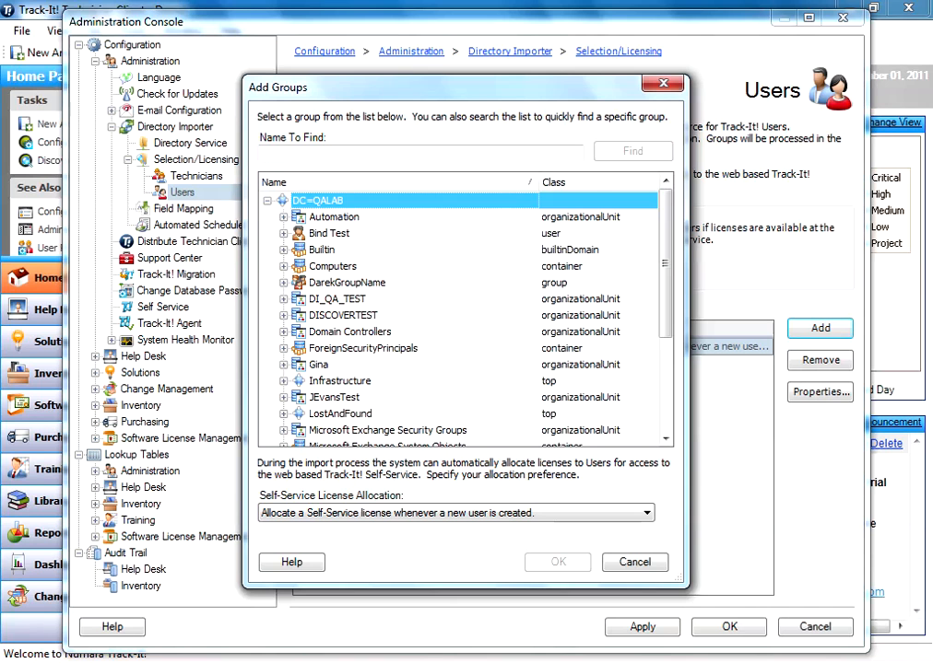
pyautogui.scroll(-2, 466, 314)
pyautogui.scroll(-2, 466, 313)
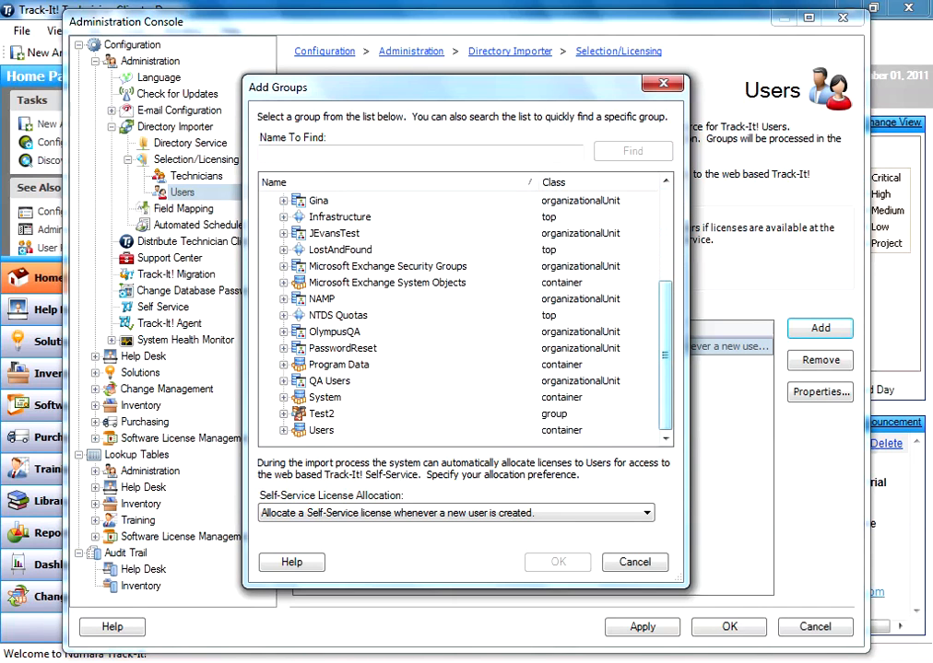
pyautogui.scroll(4, 465, 314)
pyautogui.scroll(-4, 466, 313)
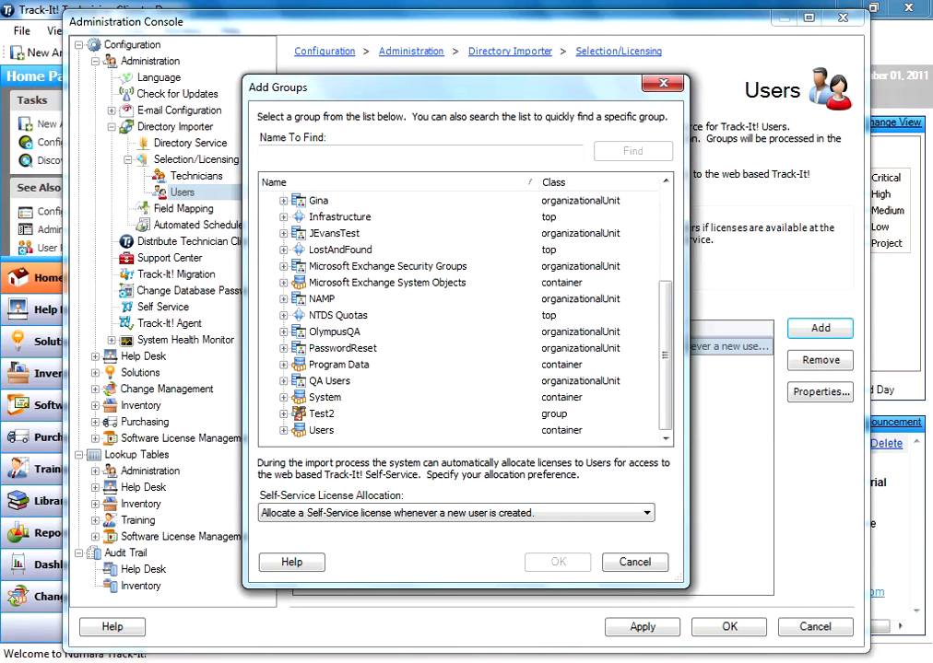
pyautogui.click(420, 154)
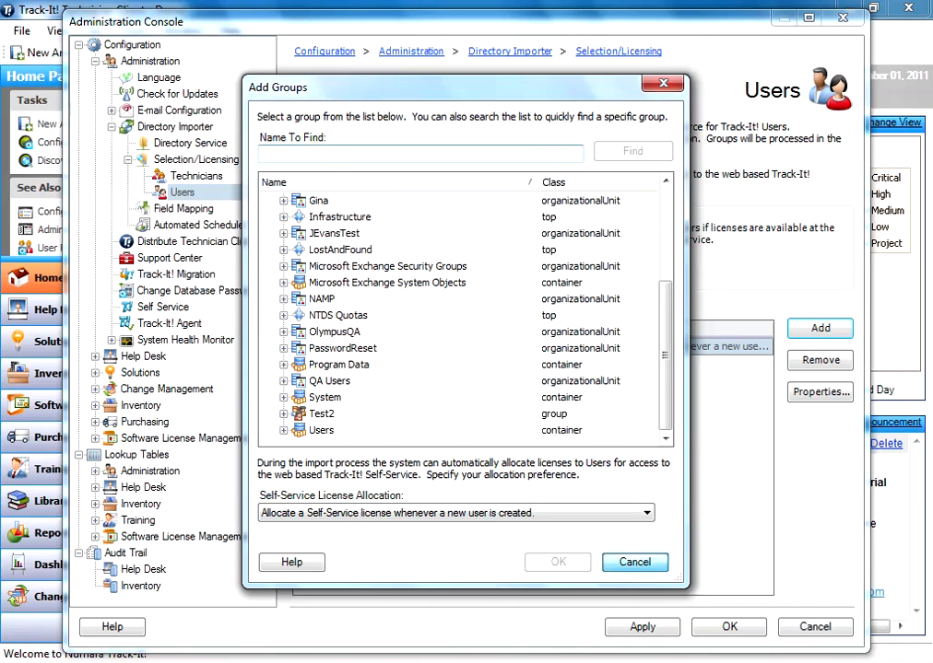
pyautogui.click(635, 562)
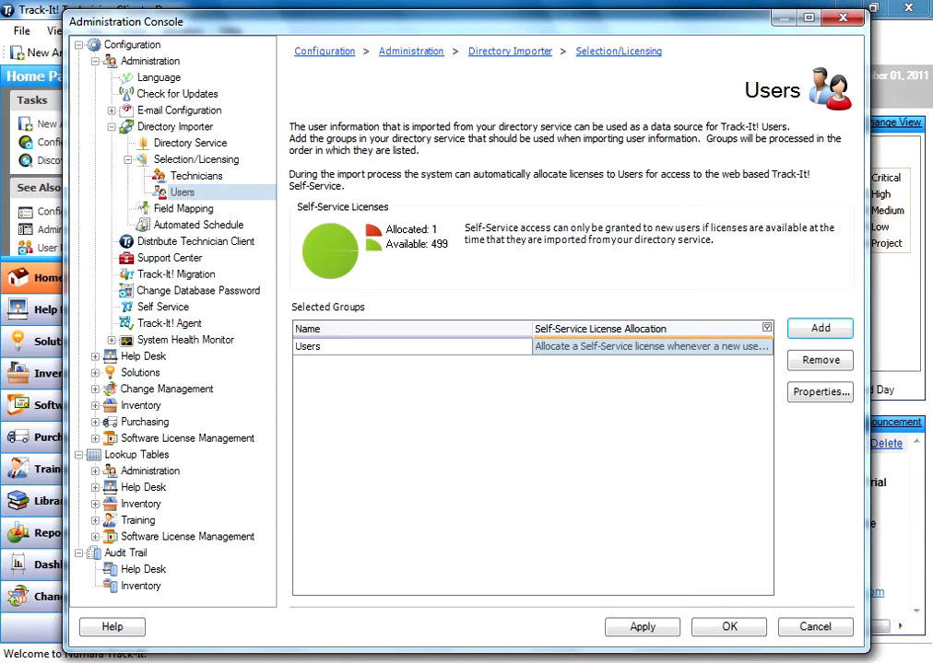
pyautogui.click(387, 347)
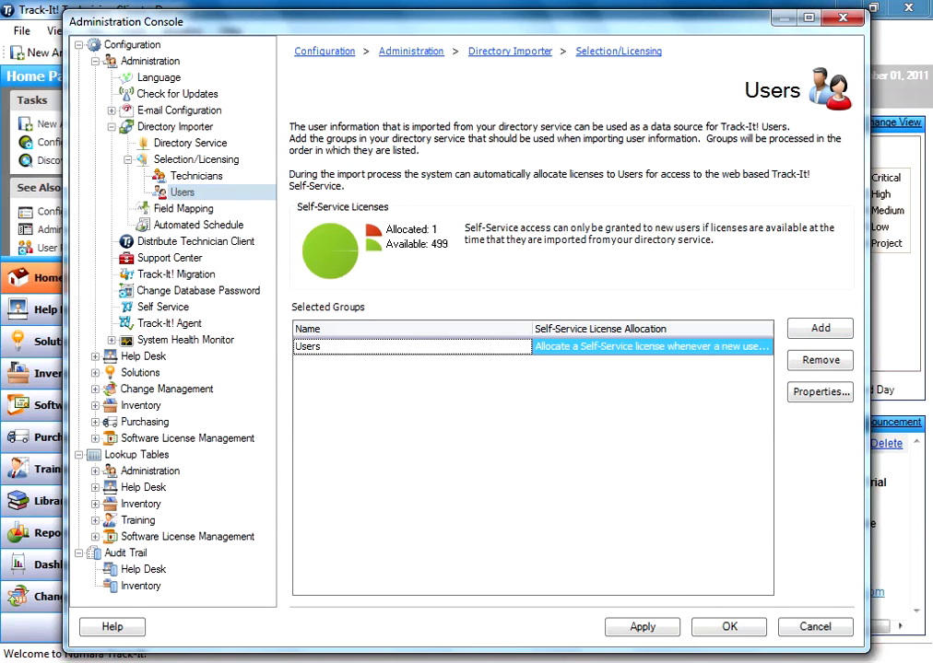
# Review the Directory Importer's field mapping, and run the directory import immediately from the Automated Schedule settings
pyautogui.click(184, 209)
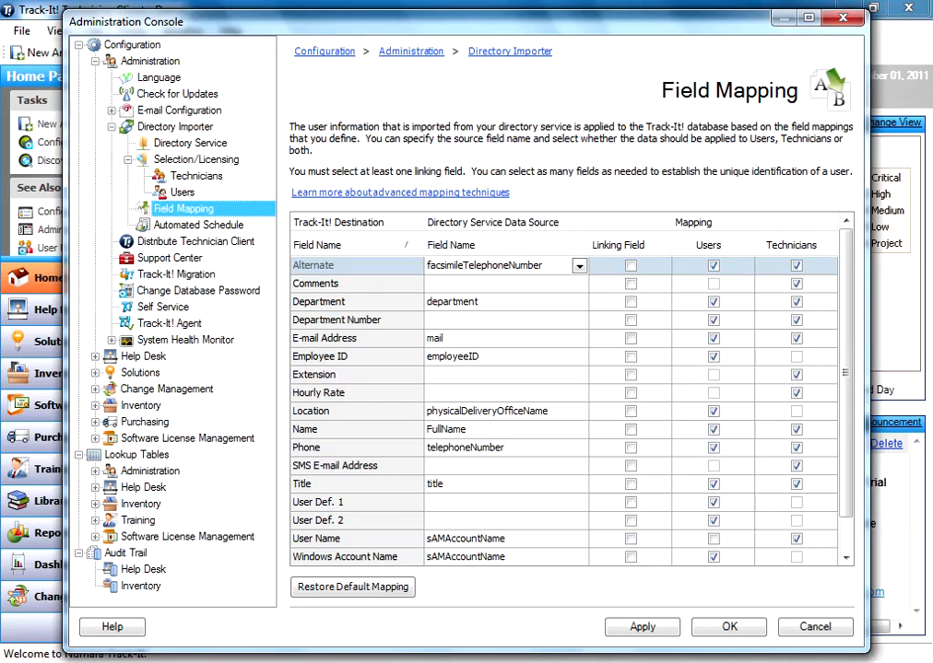
pyautogui.click(199, 226)
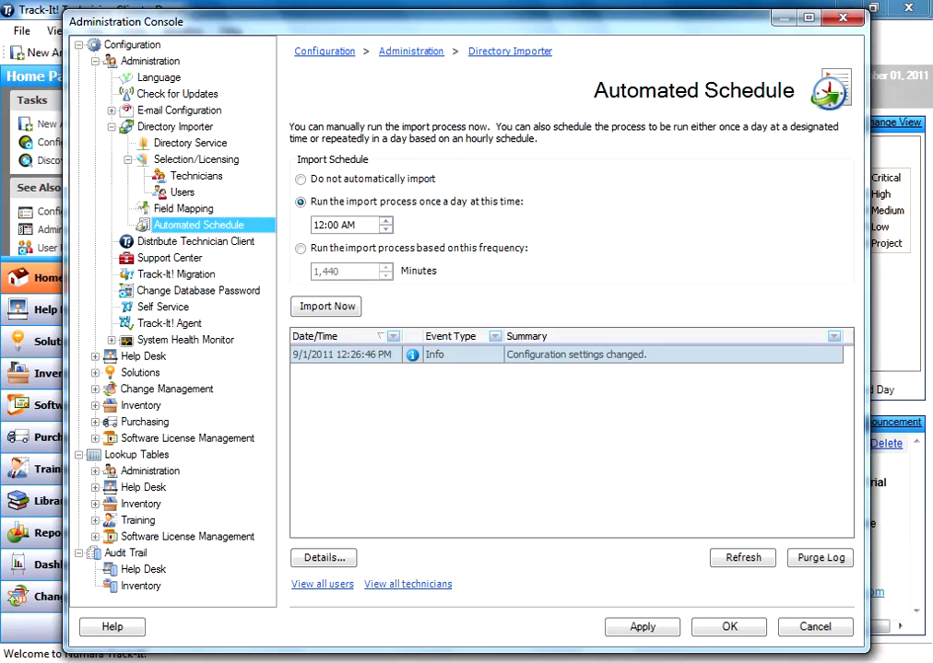
pyautogui.click(462, 355)
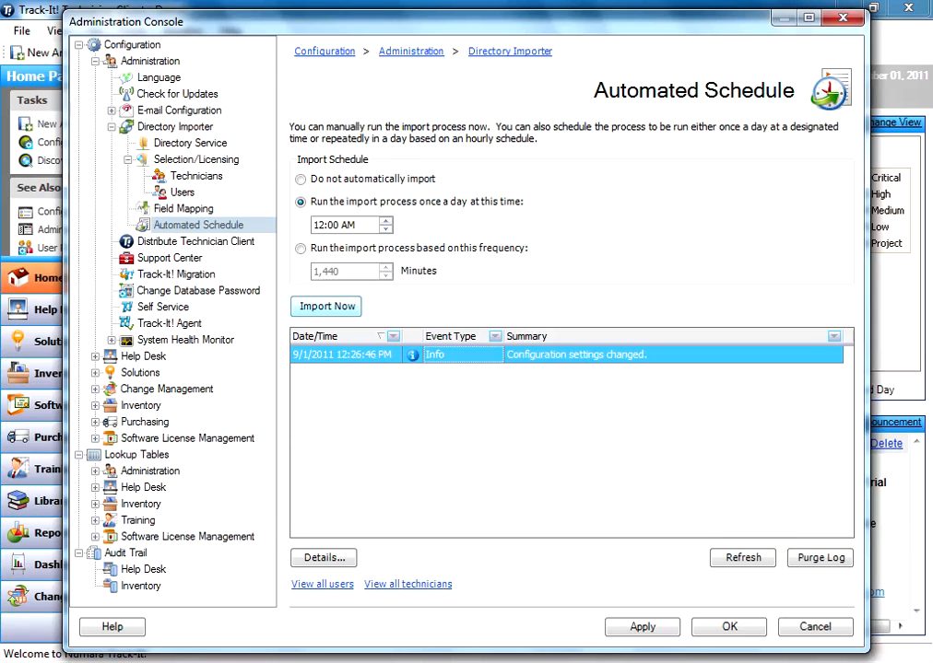
pyautogui.click(327, 306)
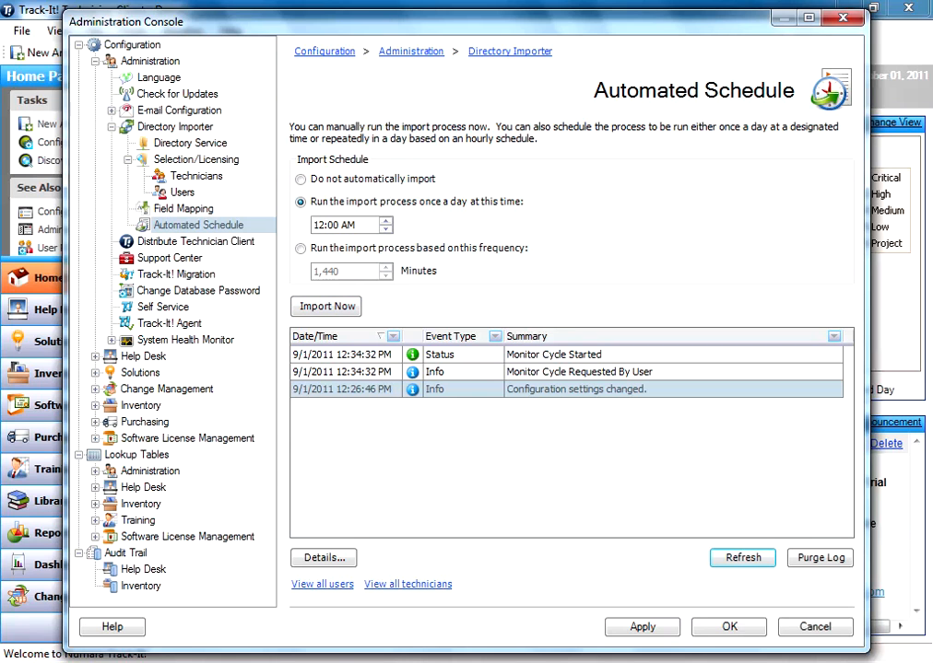
# Examine the imported accounts in the Users lookup table under Administration, down to the TrackitWeb entries
pyautogui.click(95, 471)
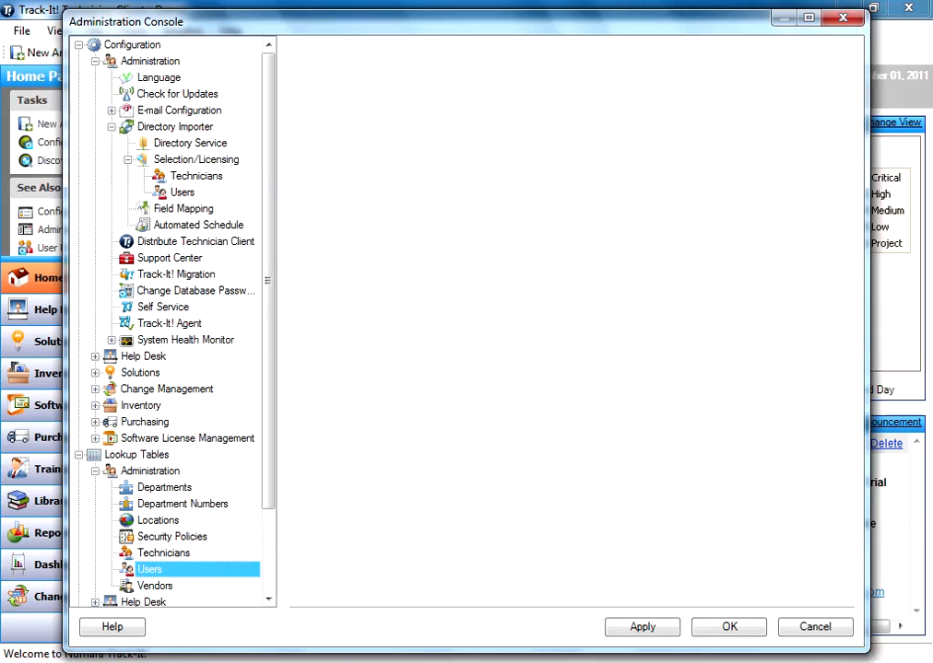
pyautogui.click(149, 570)
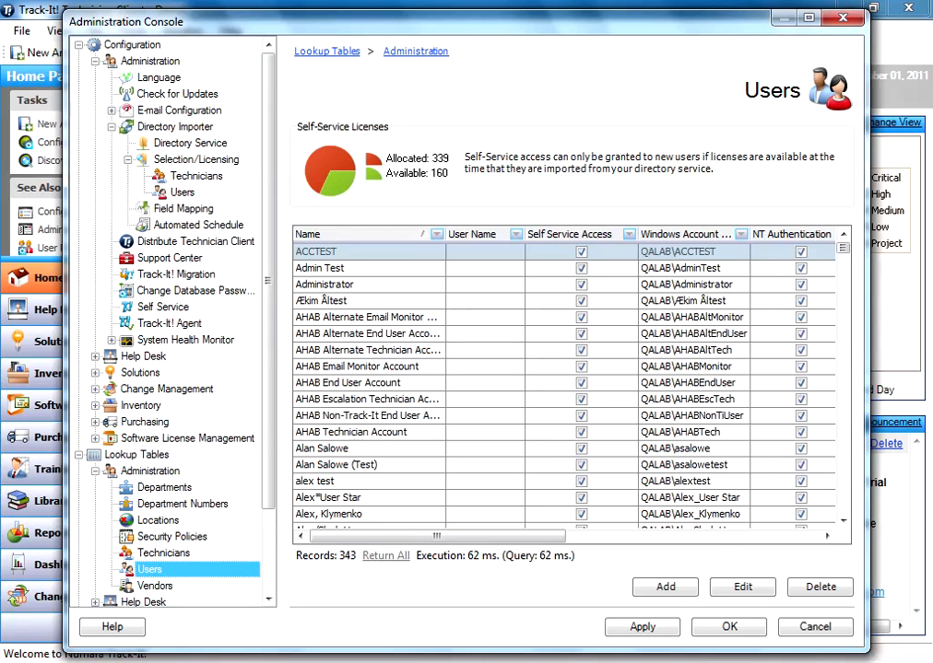
pyautogui.scroll(-6, 564, 383)
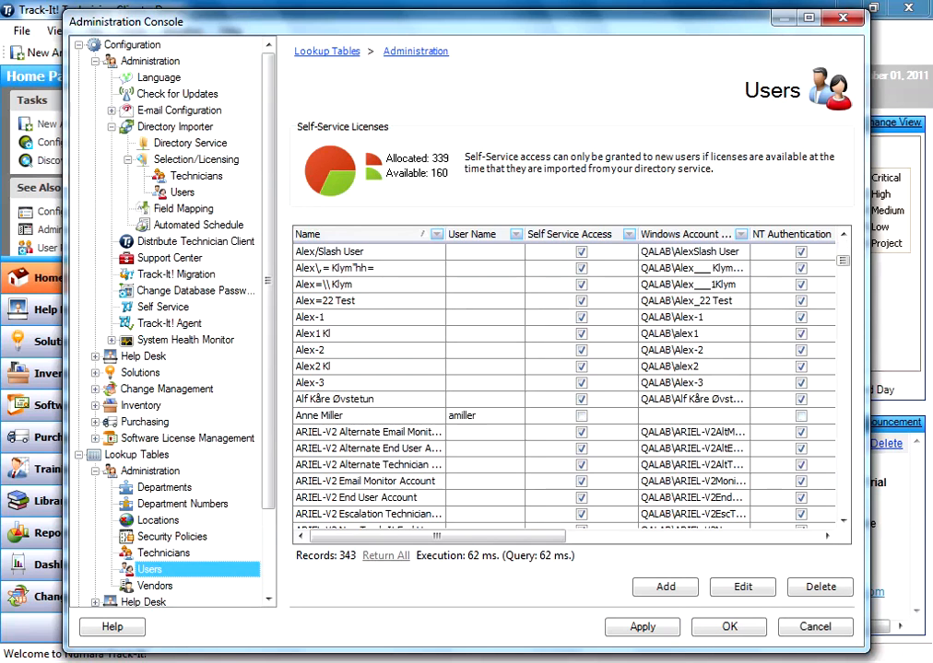
pyautogui.scroll(-6, 564, 383)
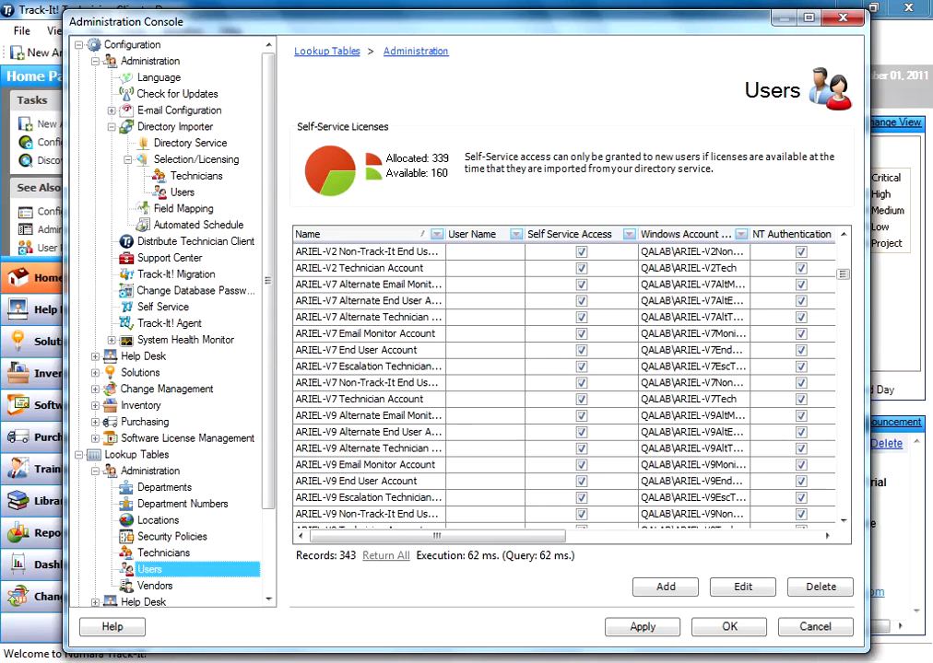
pyautogui.scroll(-6, 564, 382)
pyautogui.scroll(-6, 564, 382)
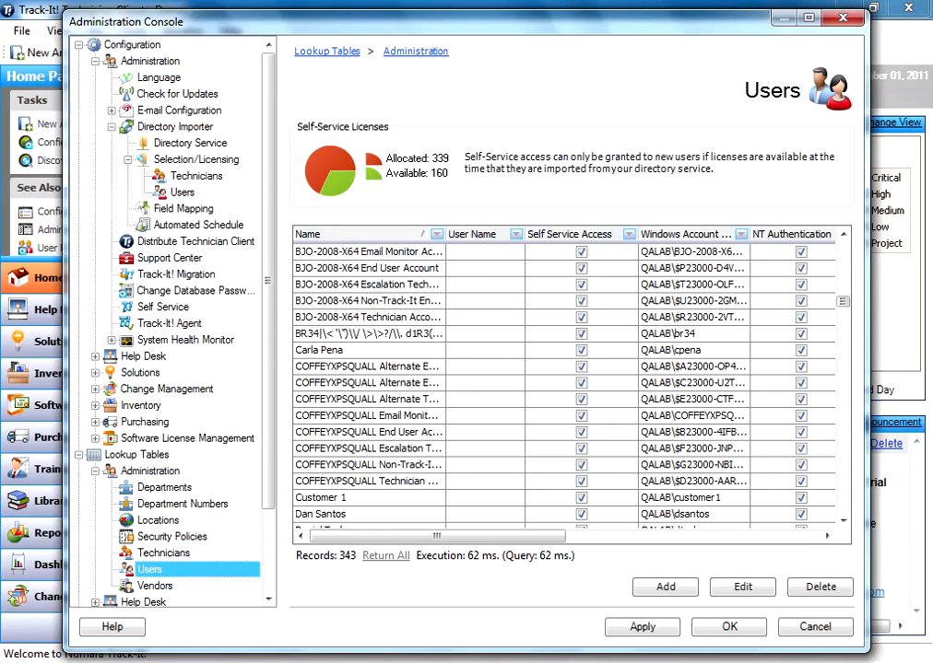
pyautogui.scroll(-12, 564, 382)
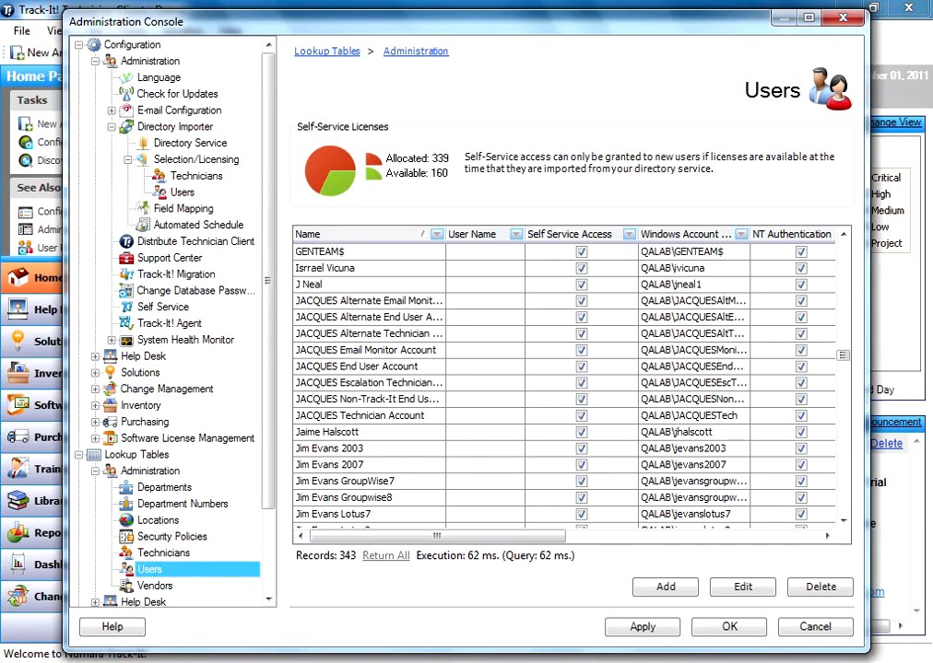
pyautogui.scroll(-20, 564, 382)
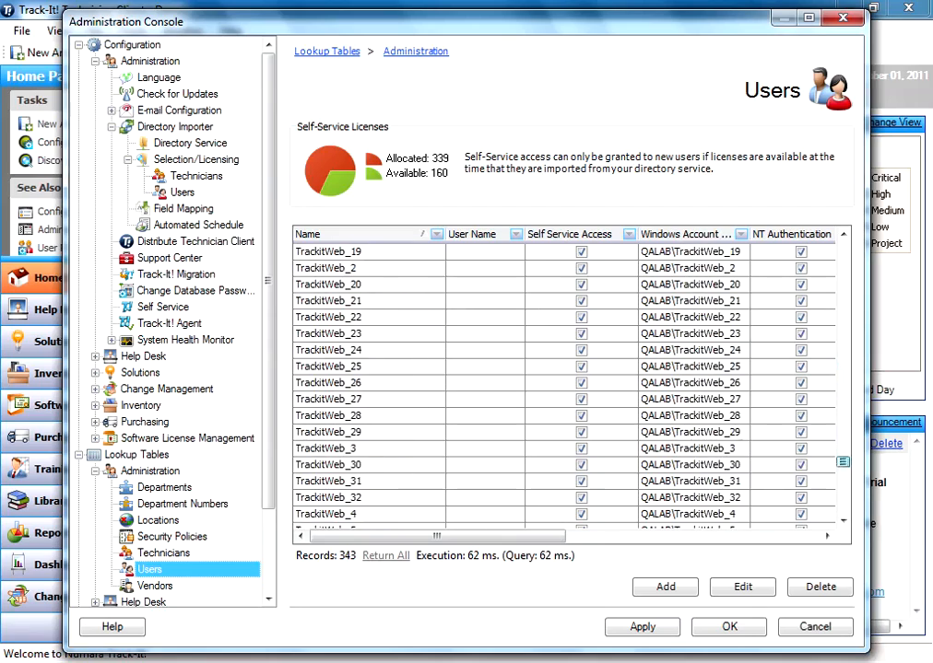
pyautogui.scroll(-15, 564, 382)
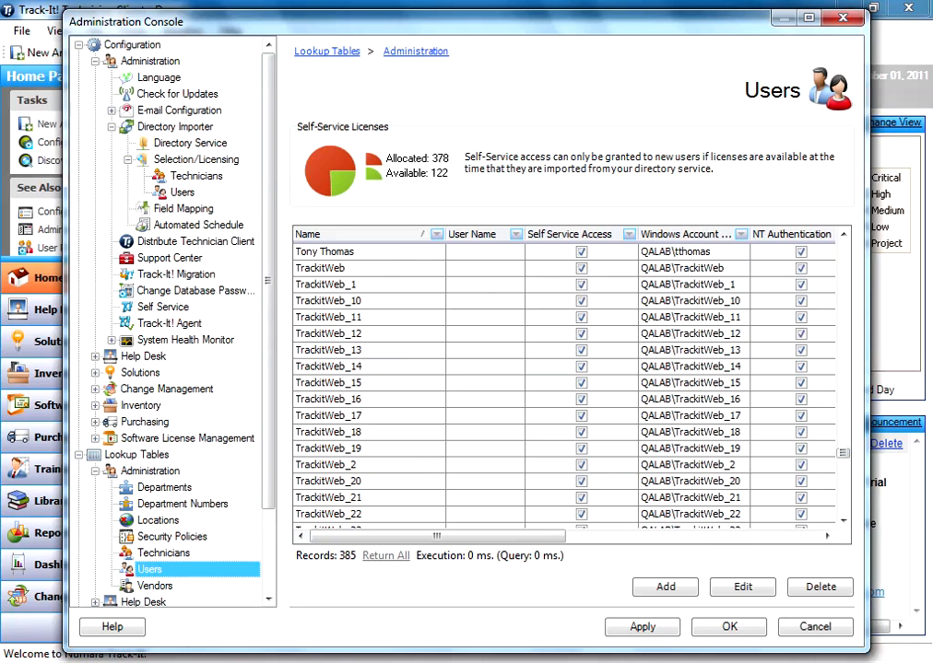
# Revisit the Directory Importer's Users groups and Automated Schedule, and select the newest entry in the import event log
pyautogui.click(190, 142)
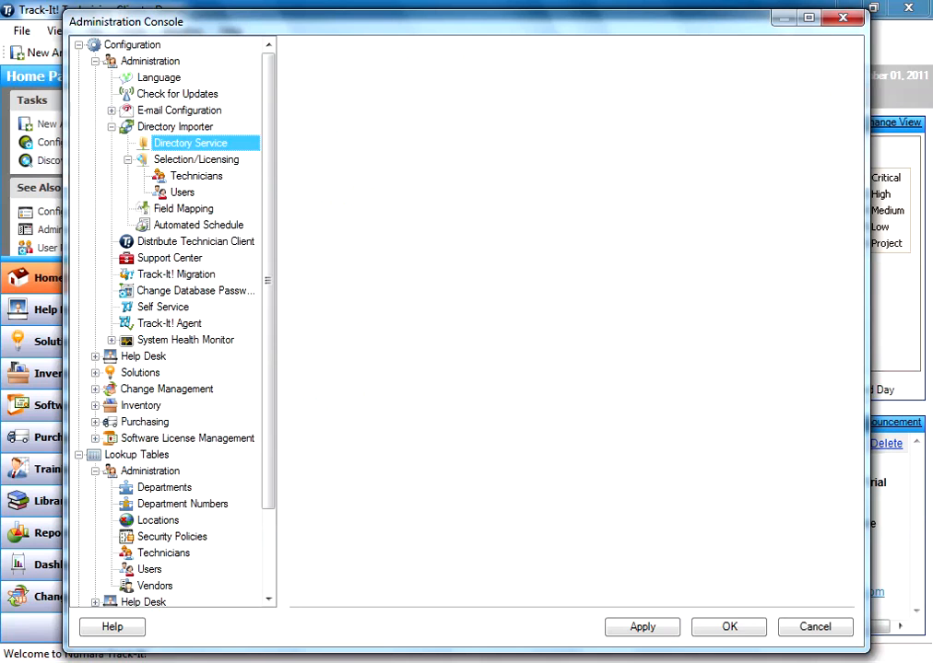
pyautogui.click(183, 192)
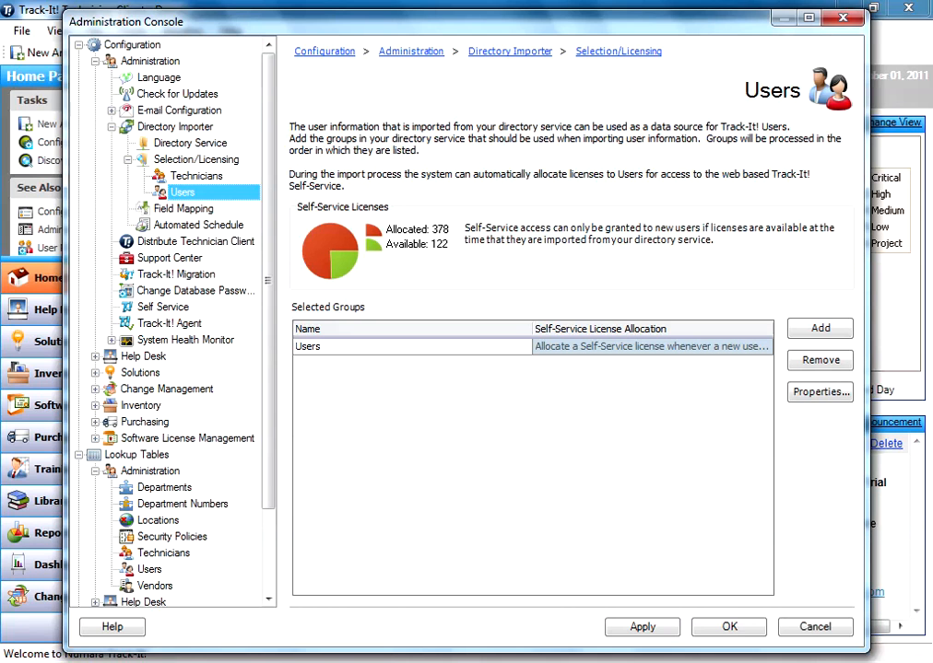
pyautogui.click(199, 225)
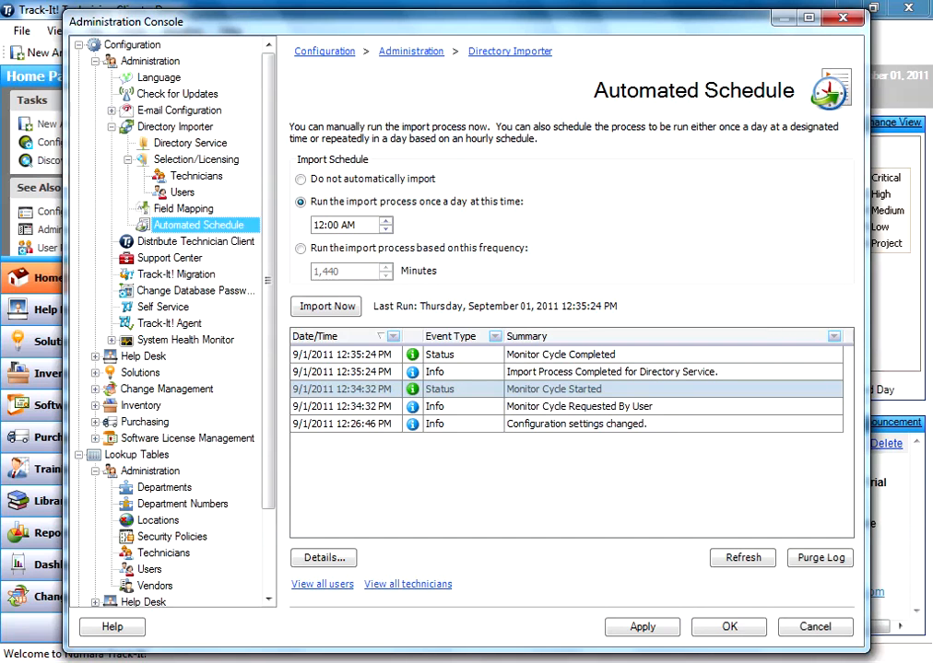
pyautogui.click(462, 354)
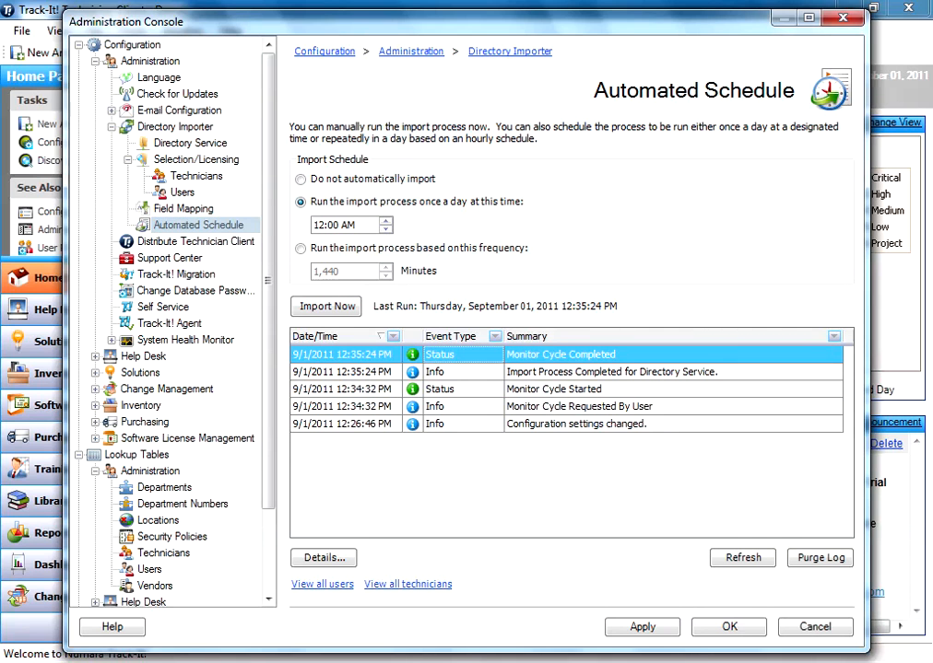